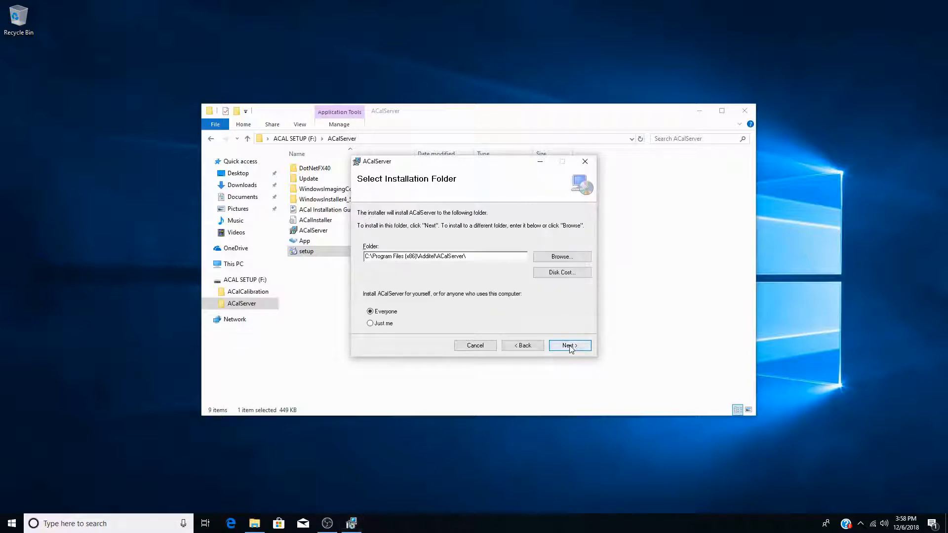
Step: Finish the ACalServer installation with the default installation folder
{"action": "left_click", "coordinate": [570, 347]}
{"action": "left_click", "coordinate": [570, 347]}
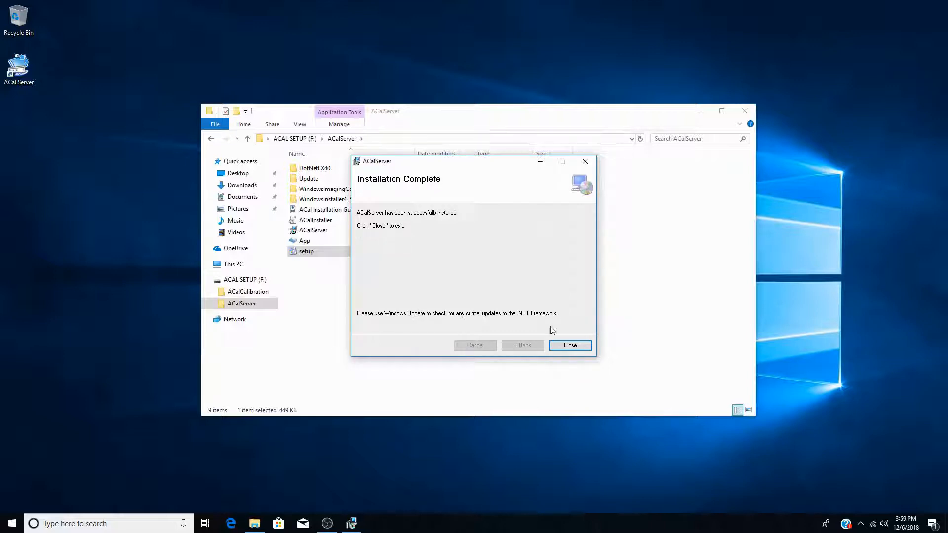
{"action": "left_click", "coordinate": [568, 345]}
Step: Launch ACal Server Management Software from its desktop icon and confirm the language
{"action": "left_click", "coordinate": [21, 71]}
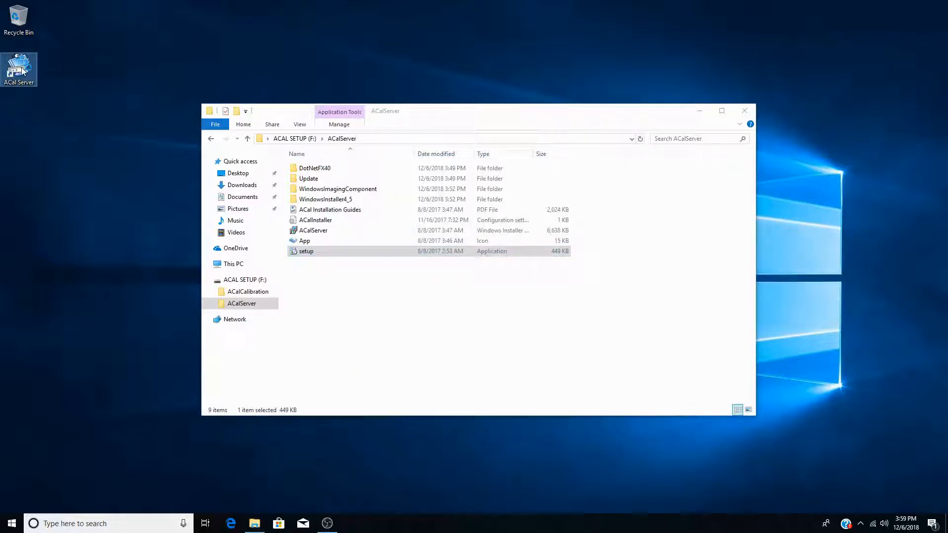
{"action": "double_click", "coordinate": [22, 71]}
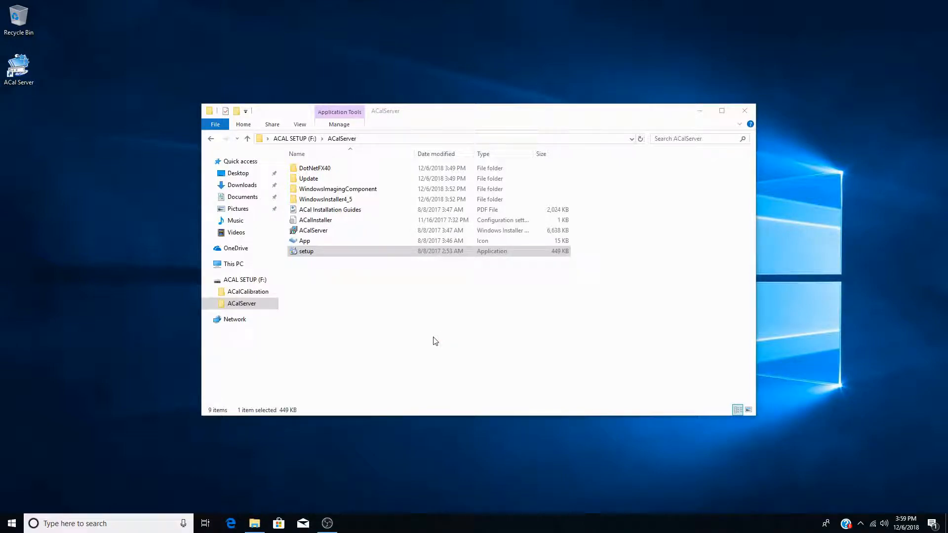
{"action": "left_click", "coordinate": [513, 287]}
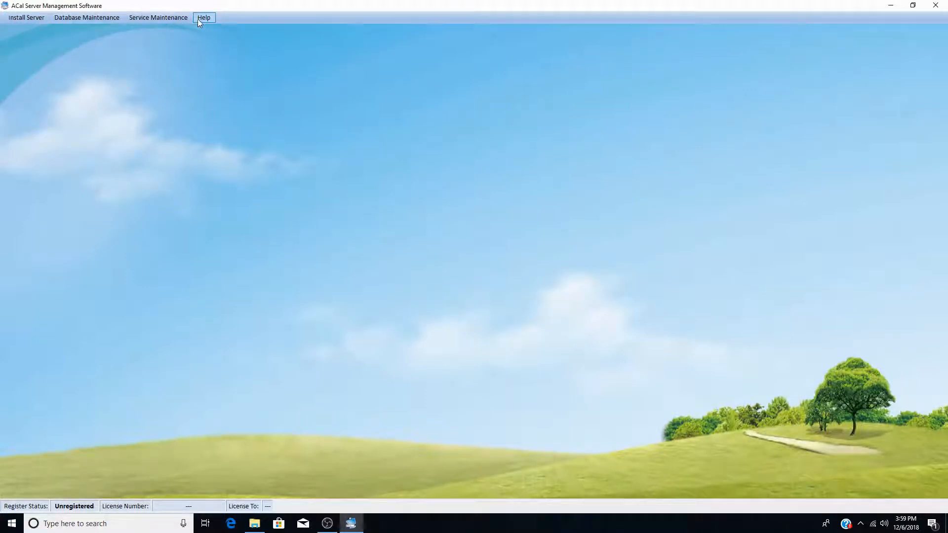
Step: Register the server through Help > Register ACal using the detected USB dongle
{"action": "left_click", "coordinate": [197, 19]}
{"action": "left_click", "coordinate": [238, 44]}
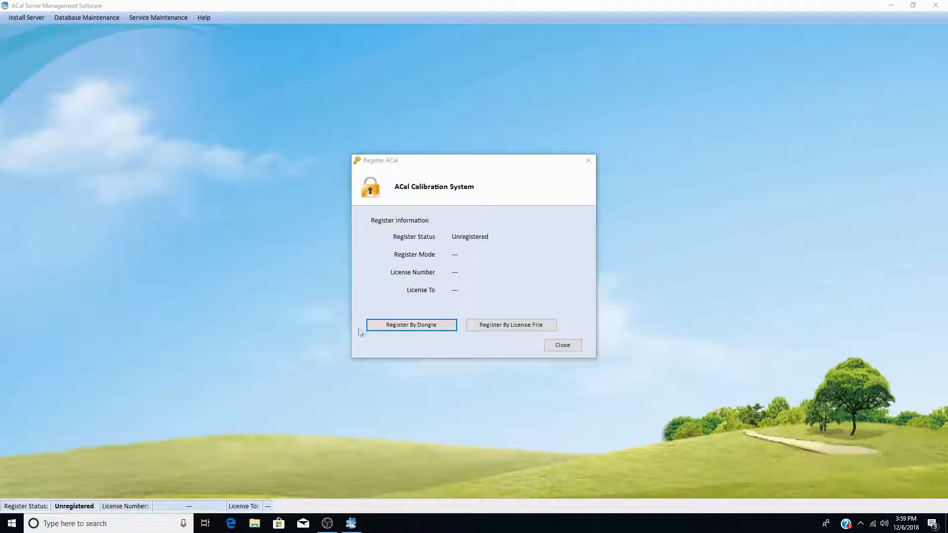
{"action": "left_click", "coordinate": [401, 327]}
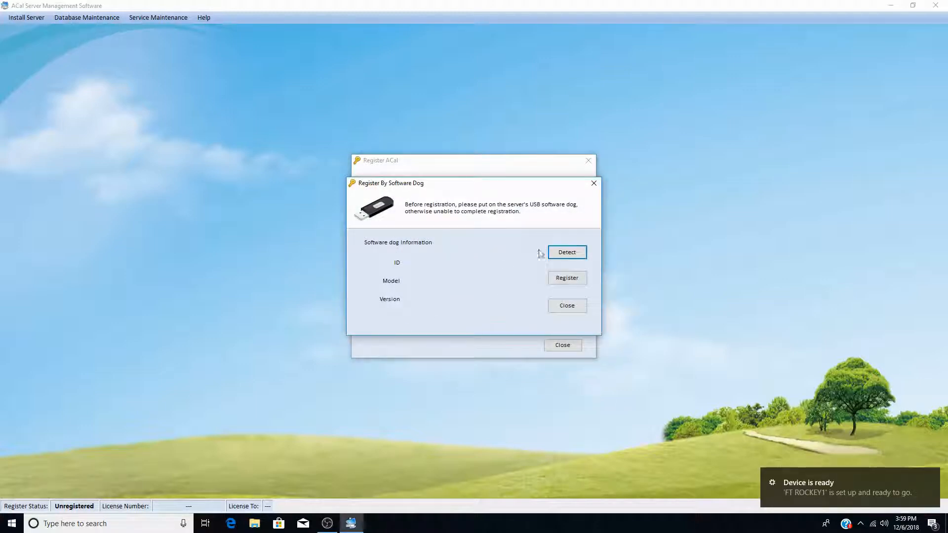
{"action": "left_click", "coordinate": [558, 251]}
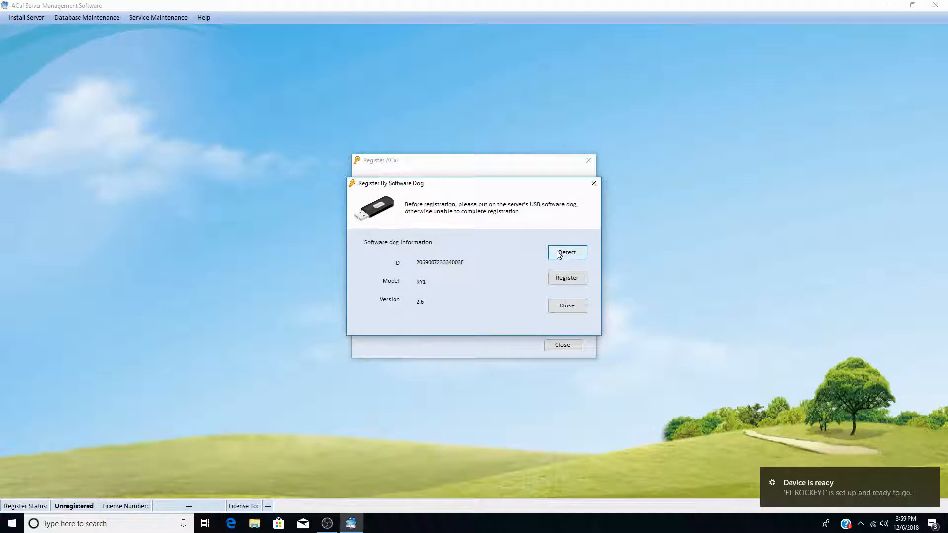
{"action": "left_click", "coordinate": [571, 280]}
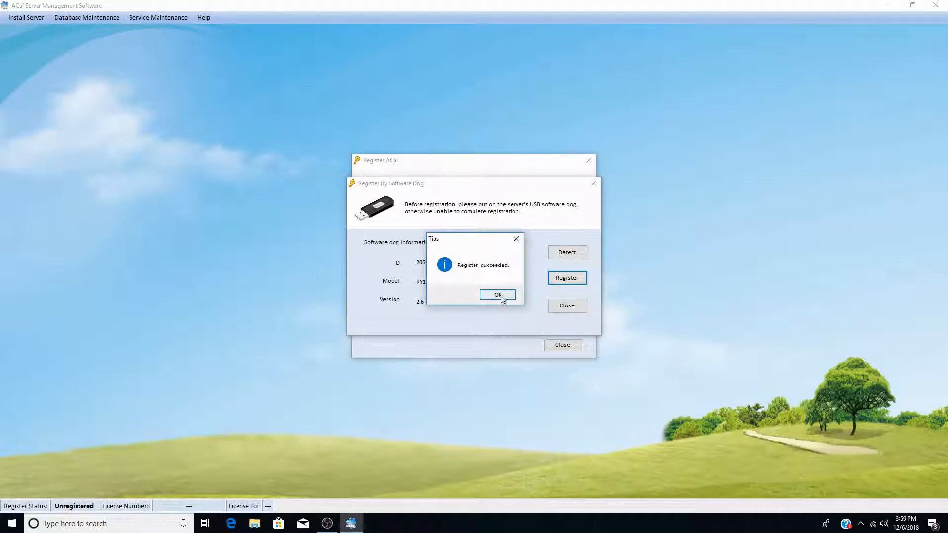
{"action": "left_click", "coordinate": [502, 296]}
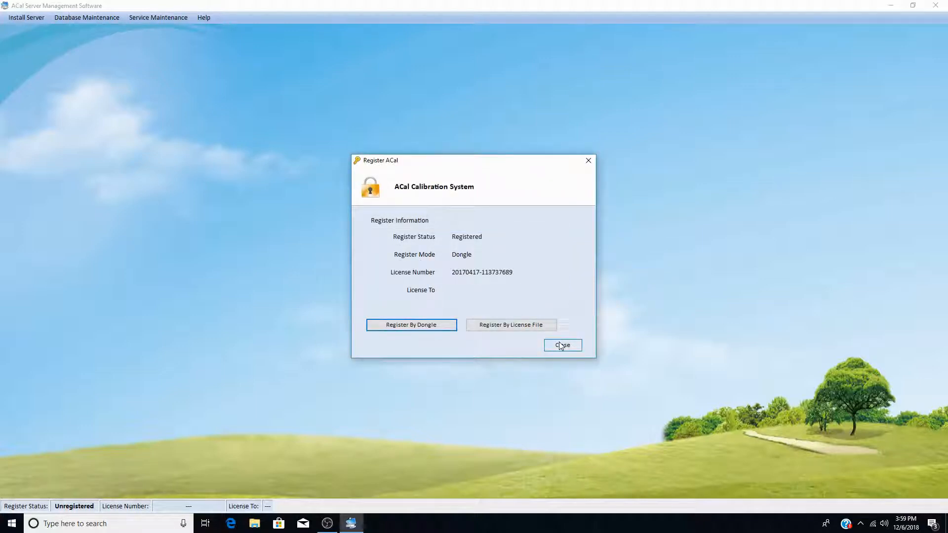
{"action": "left_click", "coordinate": [561, 347]}
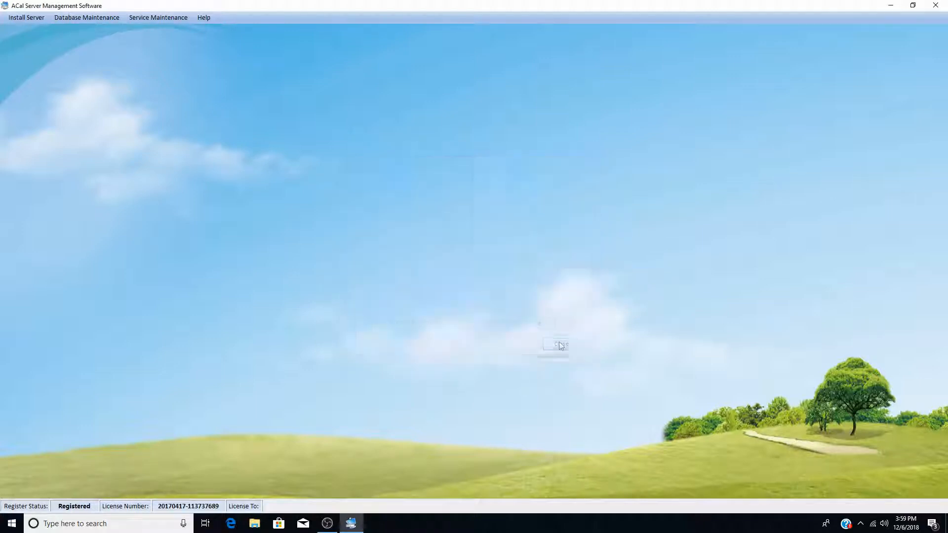
{"action": "left_click", "coordinate": [39, 18]}
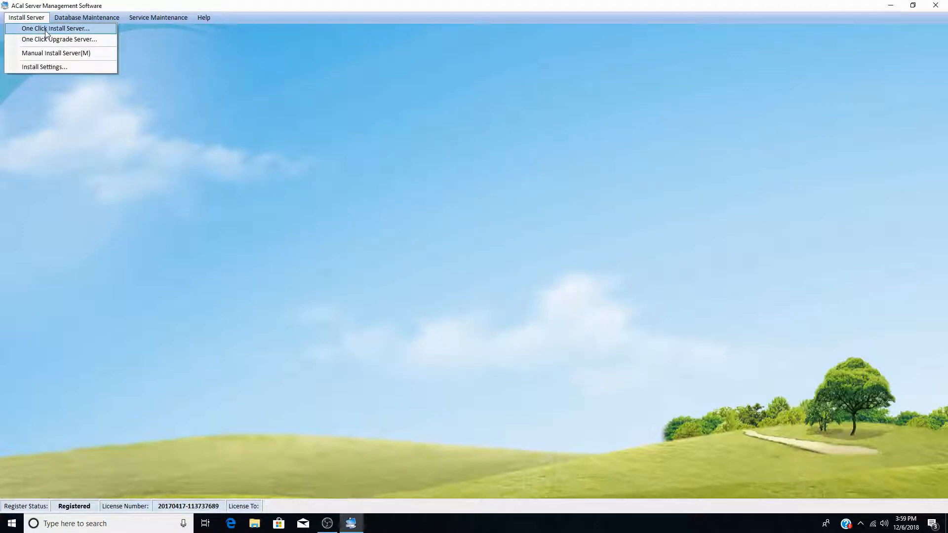
Step: Run One Click Install Server, installing SQL Server Express as the database
{"action": "left_click", "coordinate": [46, 30]}
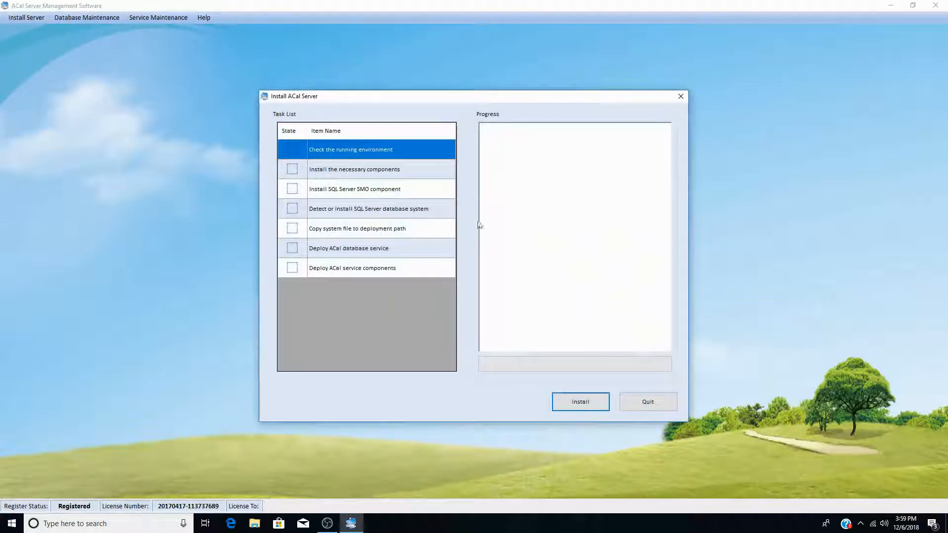
{"action": "left_click", "coordinate": [573, 401]}
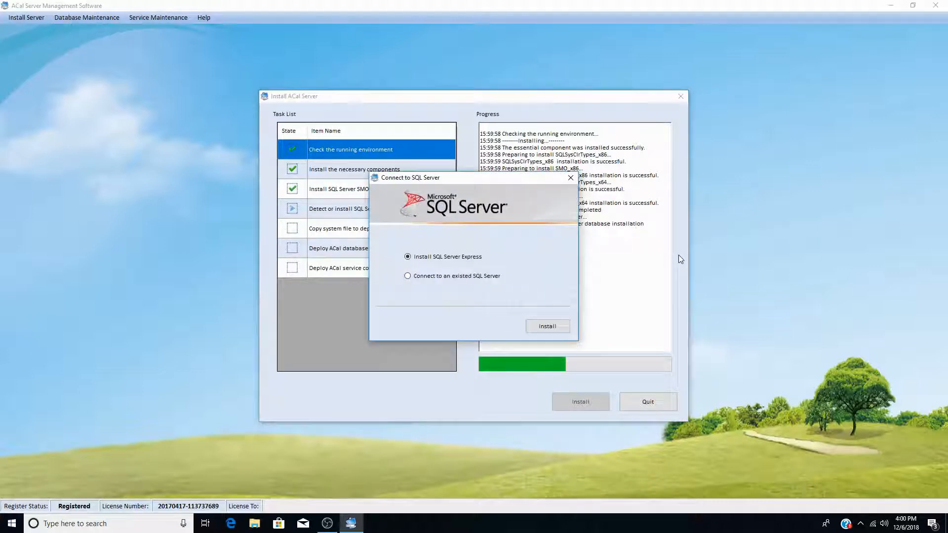
{"action": "left_click", "coordinate": [547, 326]}
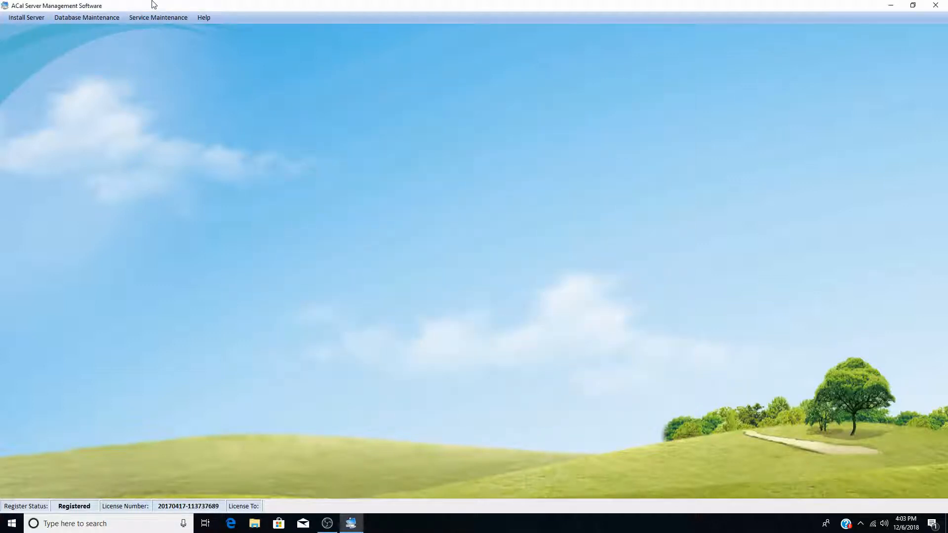
Step: Show the ACal service address list via Service Maintenance > Get ACal Service Address
{"action": "left_click", "coordinate": [157, 17]}
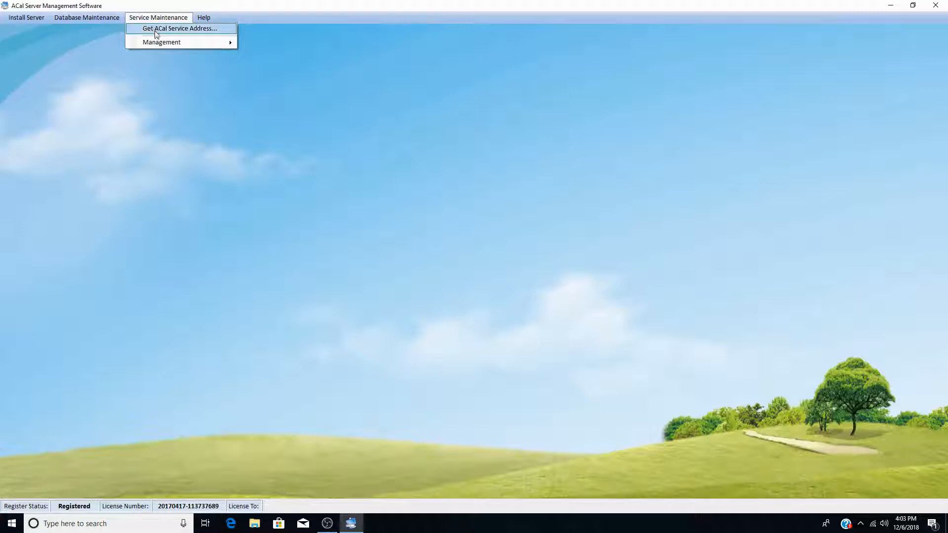
{"action": "left_click", "coordinate": [165, 30]}
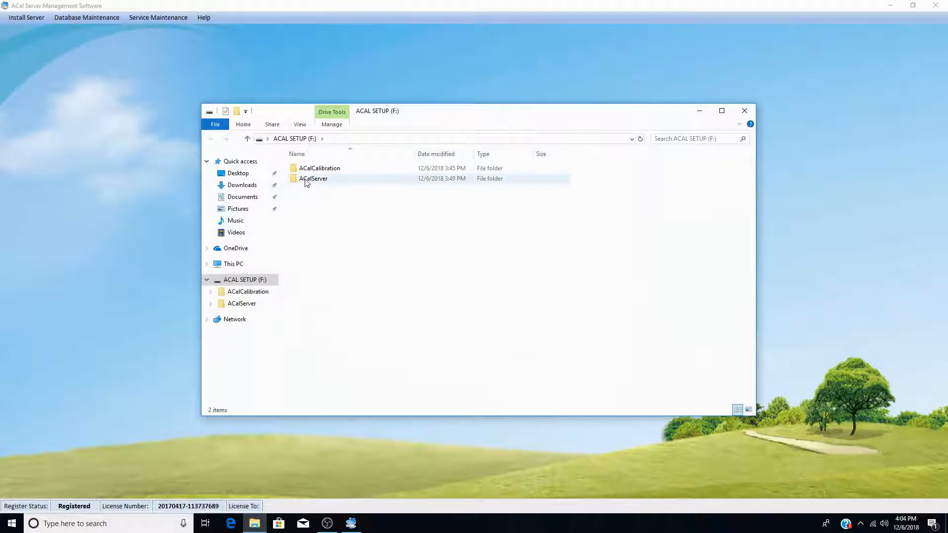
Step: Start the setup installer from the ACalCalibration folder
{"action": "double_click", "coordinate": [312, 169]}
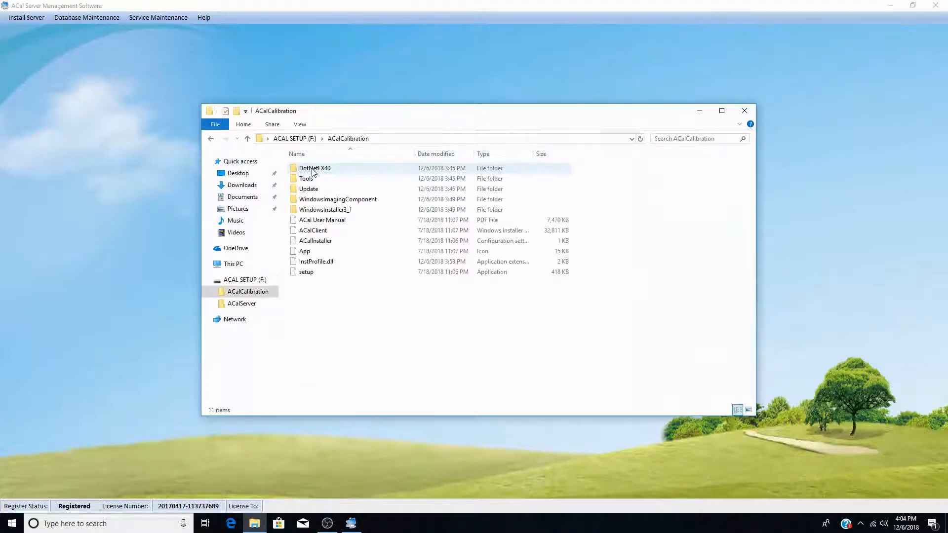
{"action": "left_click", "coordinate": [316, 276]}
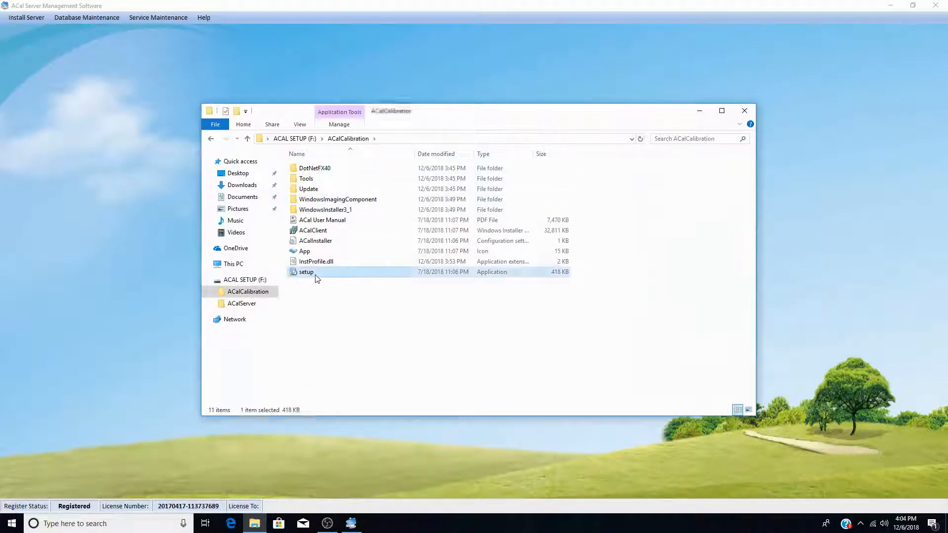
{"action": "double_click", "coordinate": [316, 275]}
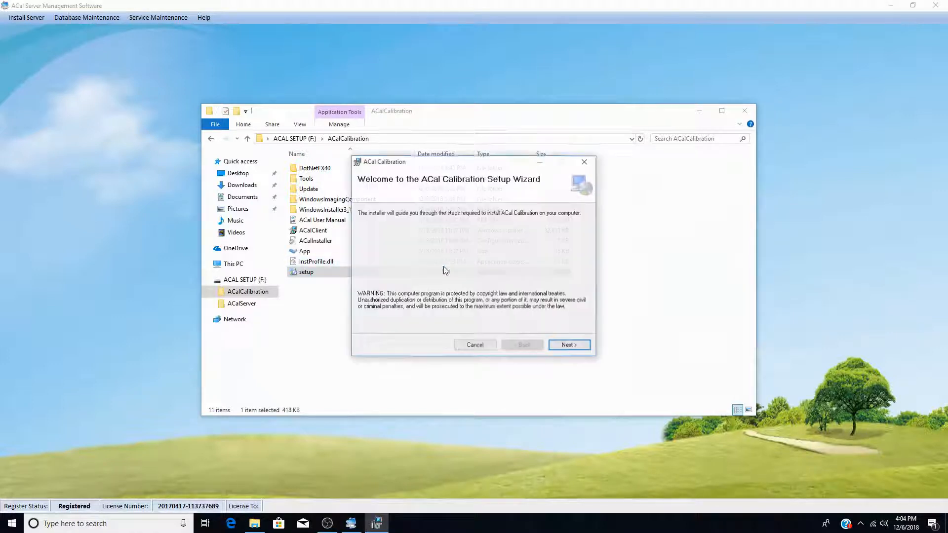
Step: Install ACal Calibration to the default folder and launch ACal Calibration Software
{"action": "left_click", "coordinate": [562, 348]}
{"action": "left_click", "coordinate": [562, 348]}
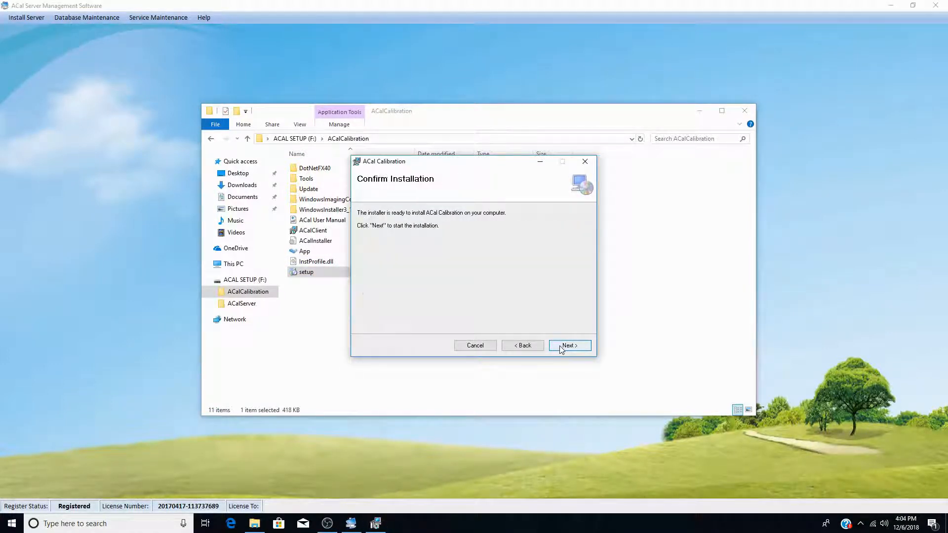
{"action": "left_click", "coordinate": [562, 348]}
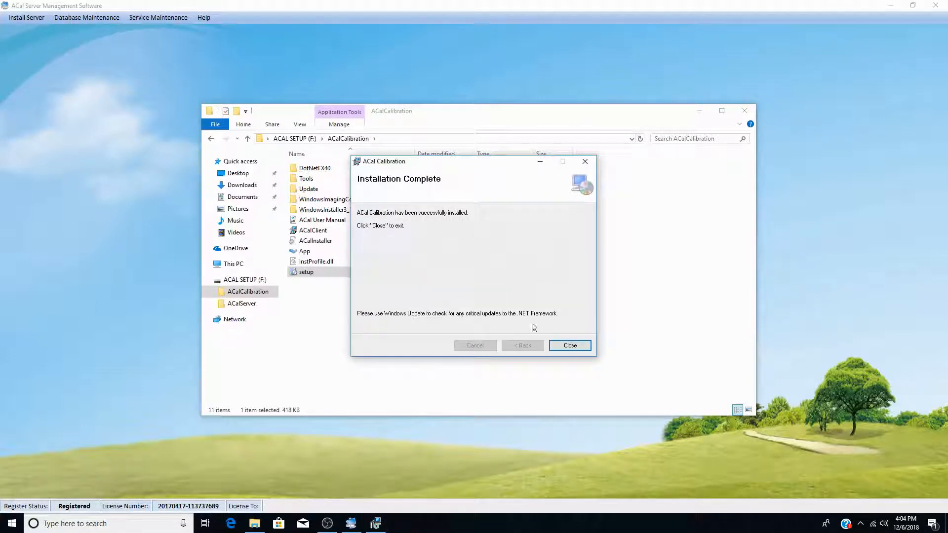
{"action": "left_click", "coordinate": [570, 347]}
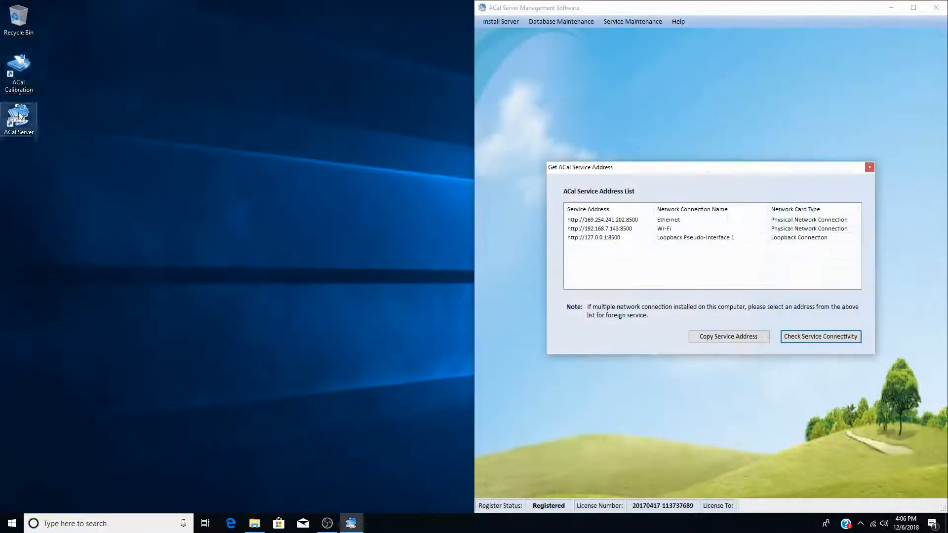
{"action": "double_click", "coordinate": [20, 73]}
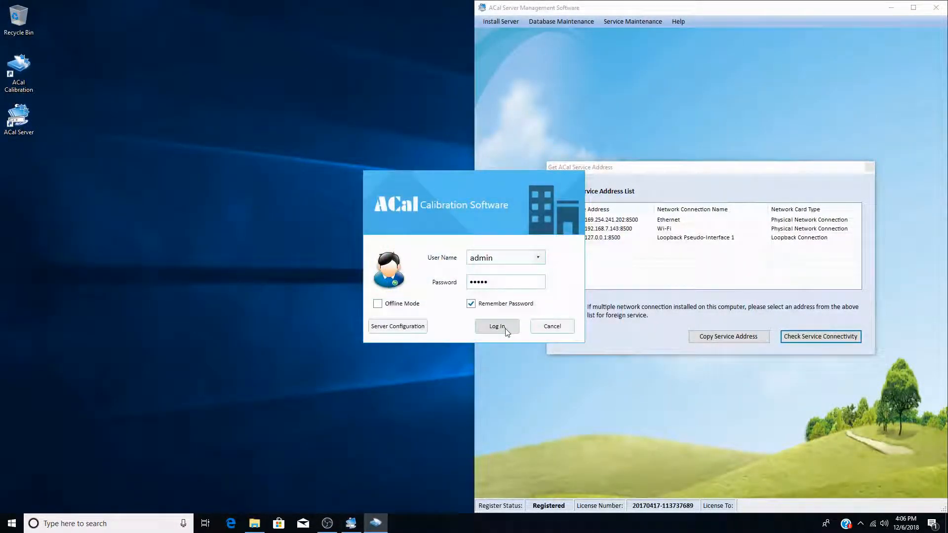
Step: Open Server Configuration and copy the Ethernet service address from the address list
{"action": "left_click", "coordinate": [398, 326]}
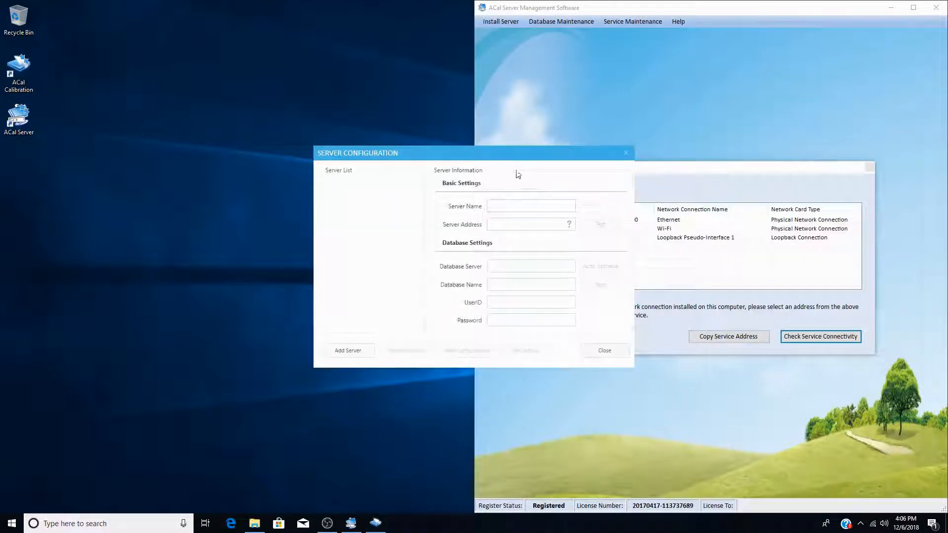
{"action": "left_click_drag", "start_coordinate": [511, 160], "coordinate": [219, 158]}
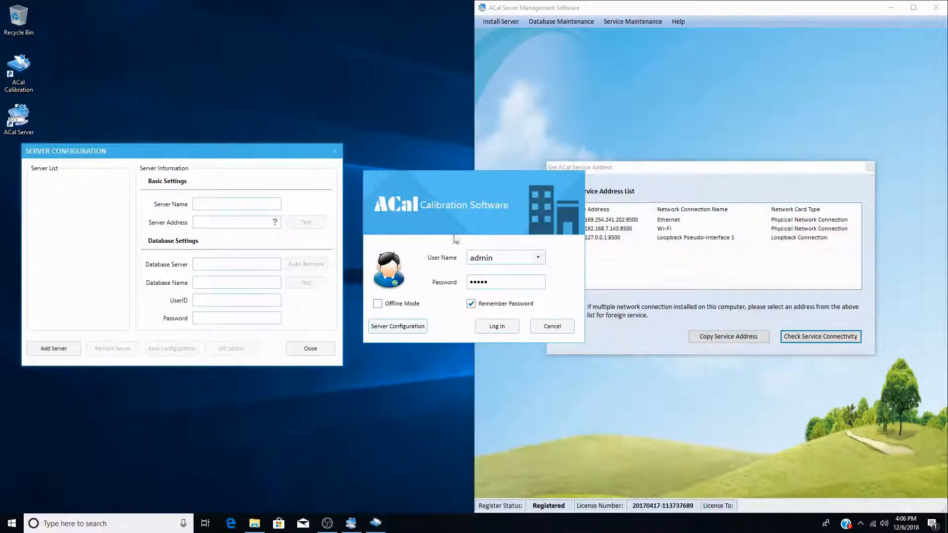
{"action": "left_click", "coordinate": [751, 337]}
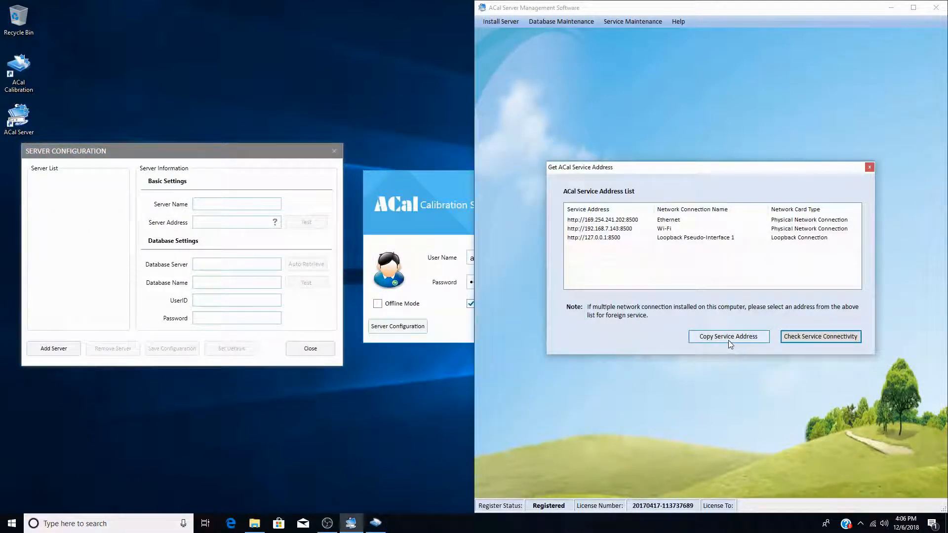
{"action": "left_click", "coordinate": [618, 221]}
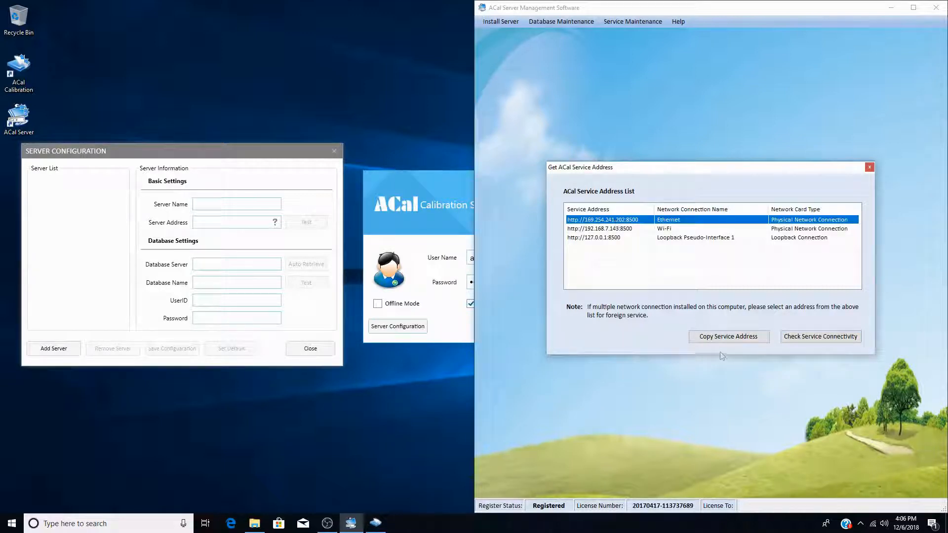
{"action": "left_click", "coordinate": [729, 338]}
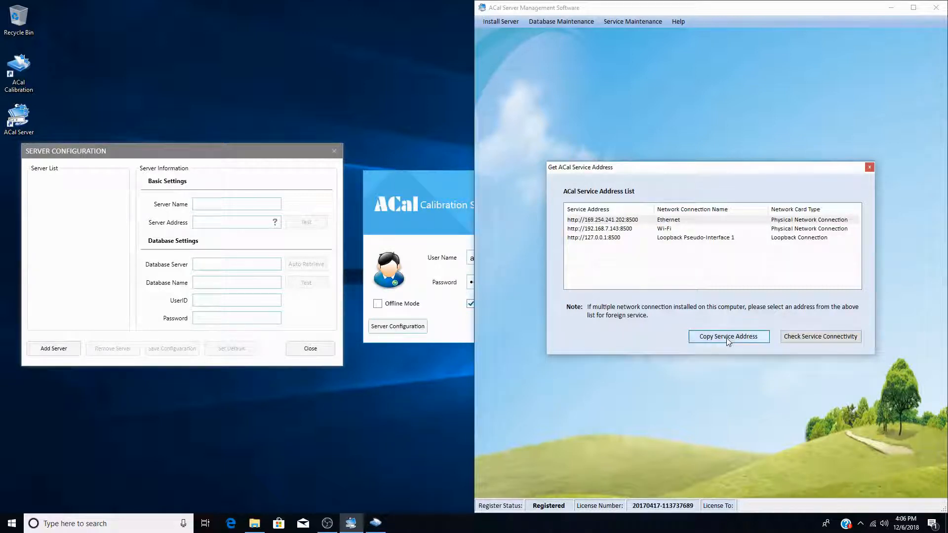
{"action": "left_click", "coordinate": [224, 205]}
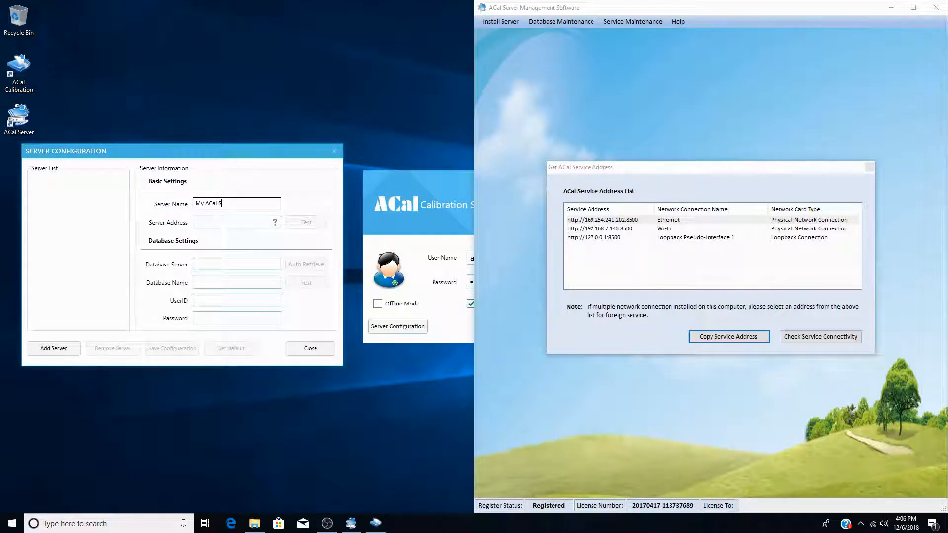
{"action": "key", "text": "Tab"}
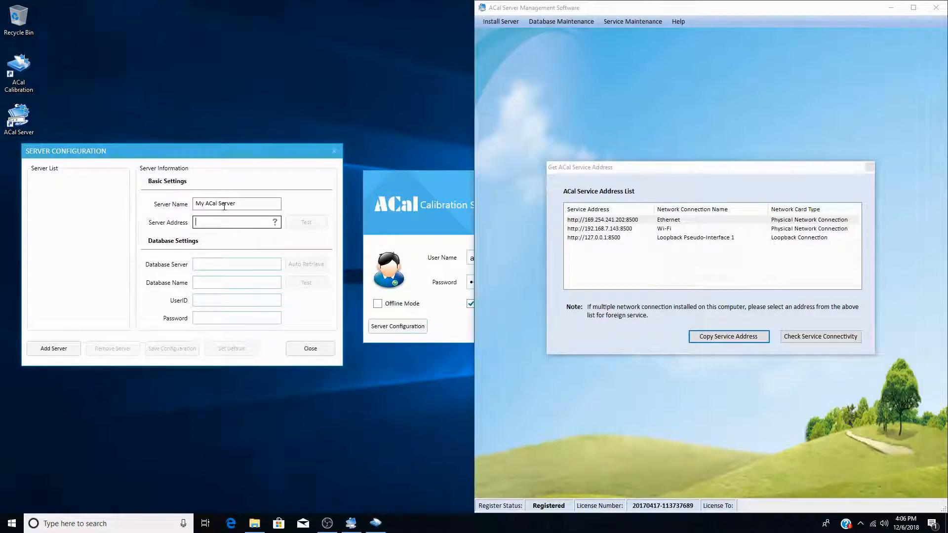
{"action": "key", "text": "ctrl+v"}
{"action": "left_click_drag", "start_coordinate": [224, 222], "coordinate": [173, 228]}
{"action": "left_click_drag", "start_coordinate": [230, 223], "coordinate": [277, 222]}
{"action": "left_click", "coordinate": [259, 223]}
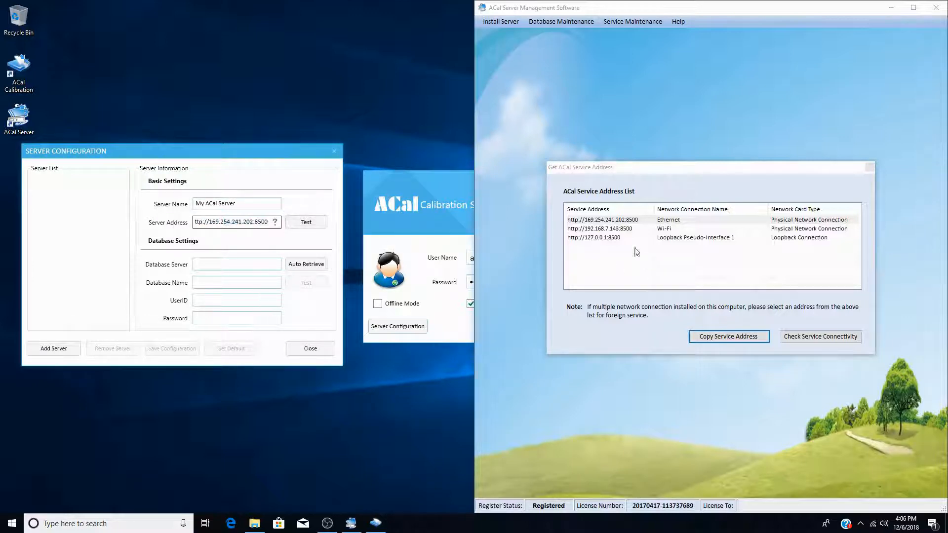
{"action": "left_click", "coordinate": [304, 223]}
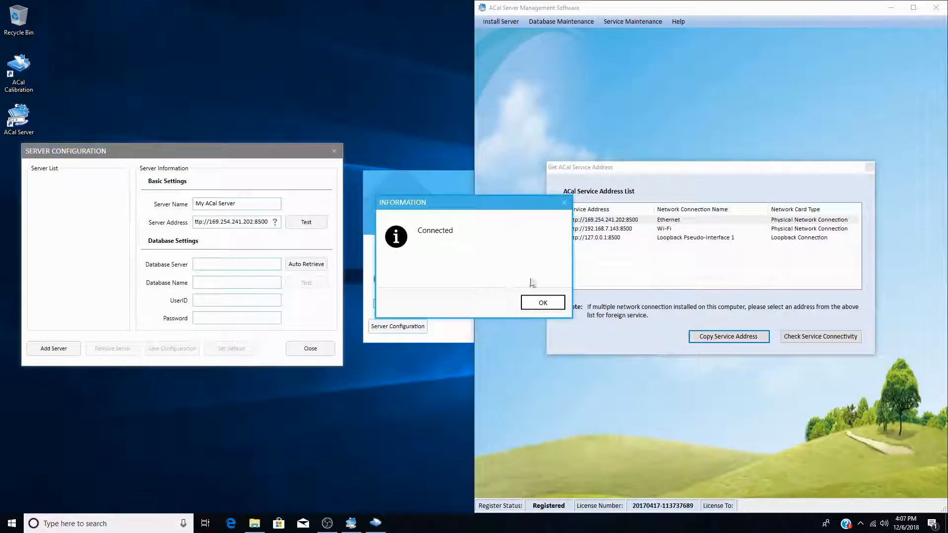
{"action": "left_click", "coordinate": [543, 303]}
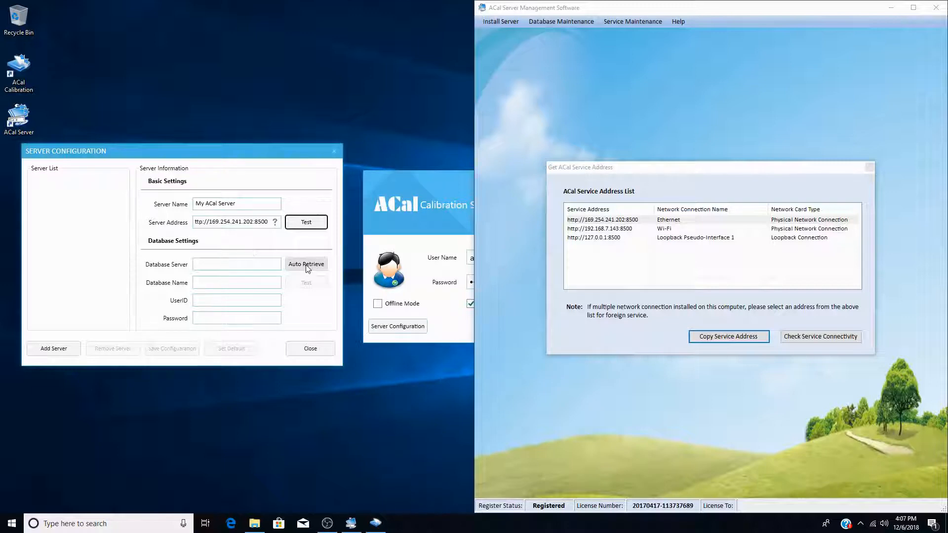
Step: Auto-retrieve and test the database settings, save the configuration, and log in as admin
{"action": "left_click", "coordinate": [307, 266]}
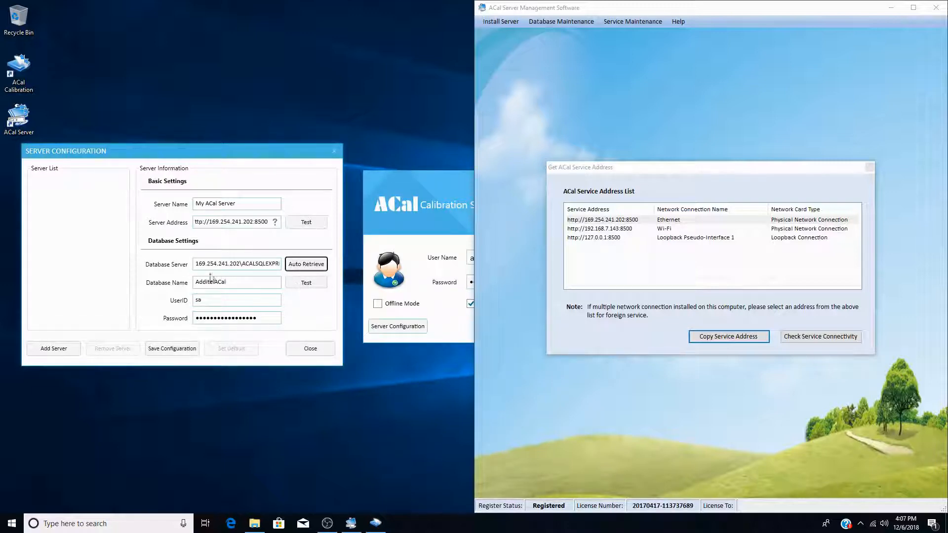
{"action": "left_click", "coordinate": [309, 285]}
{"action": "left_click", "coordinate": [545, 304]}
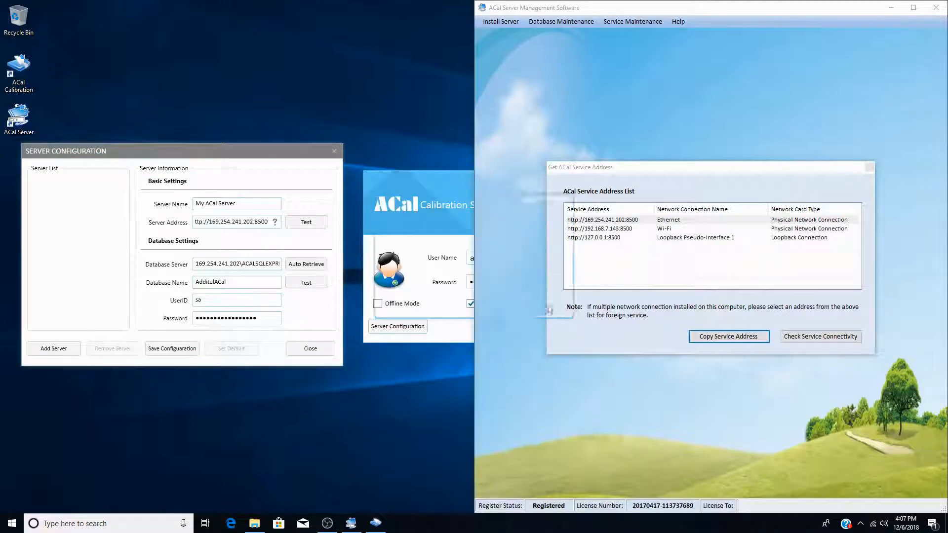
{"action": "left_click", "coordinate": [173, 350]}
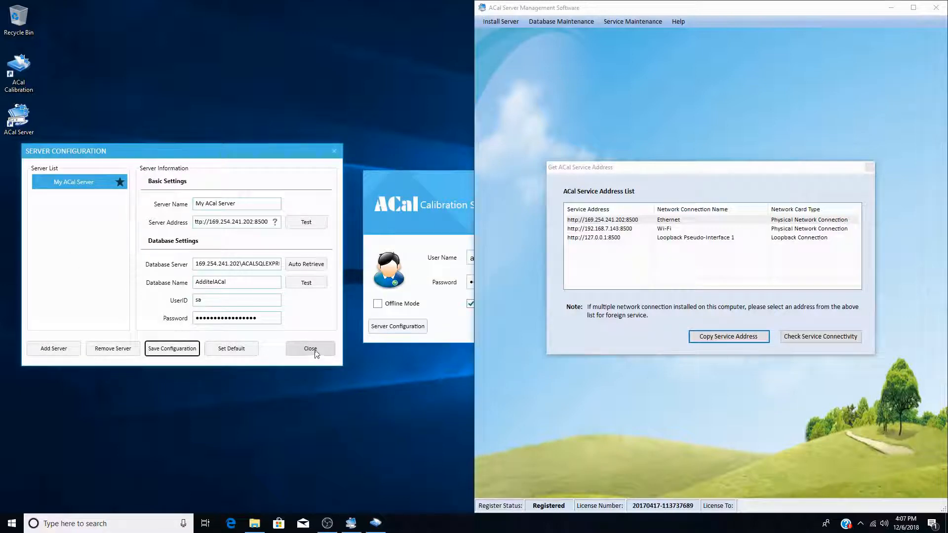
{"action": "left_click", "coordinate": [315, 350]}
{"action": "left_click", "coordinate": [493, 327]}
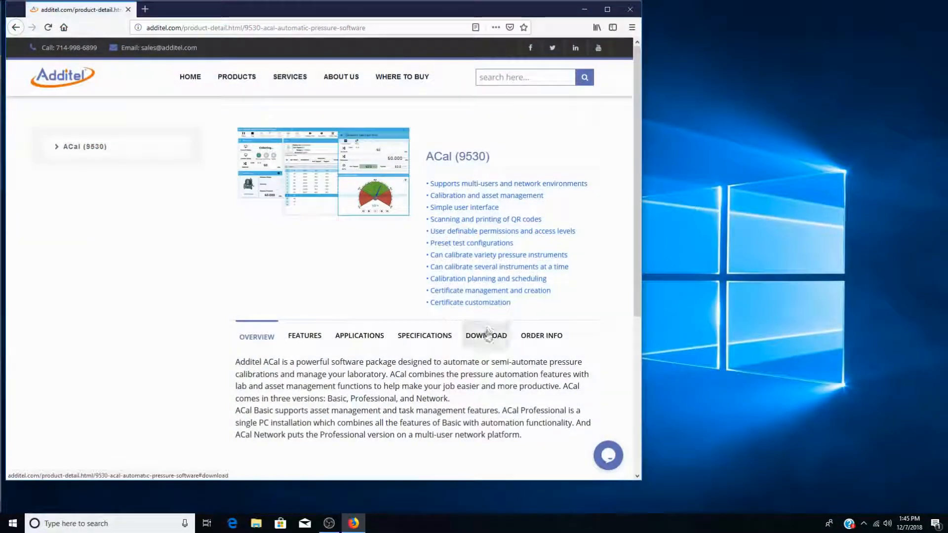
Step: Show the ACal (9530) download packages page on the Additel website
{"action": "left_click", "coordinate": [486, 335]}
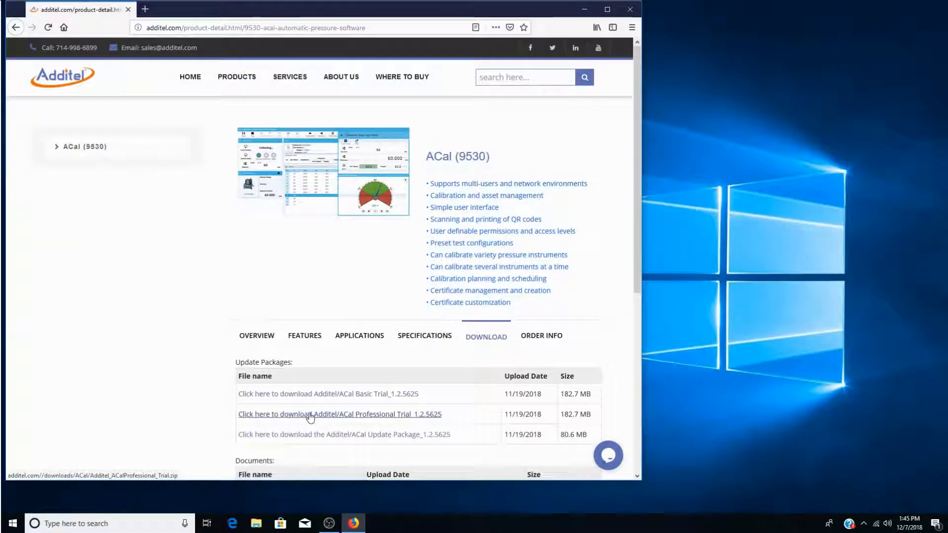
Step: Download the ACal Professional Trial 1.2.5625 package, set to open when finished
{"action": "left_click", "coordinate": [307, 415]}
{"action": "left_click", "coordinate": [247, 241]}
{"action": "left_click", "coordinate": [361, 300]}
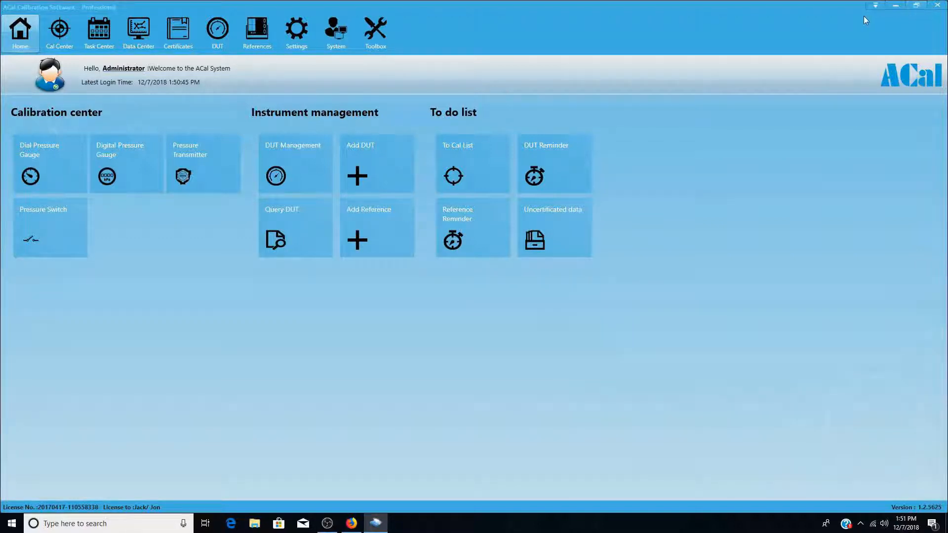
Step: Start Upgrade to ACal Network and name the server My ADT Server
{"action": "left_click", "coordinate": [874, 5]}
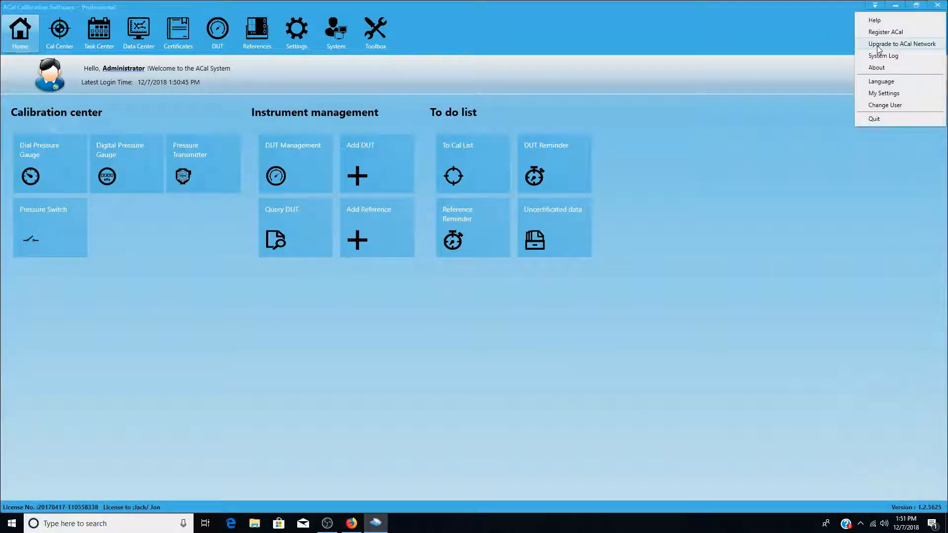
{"action": "left_click", "coordinate": [878, 44]}
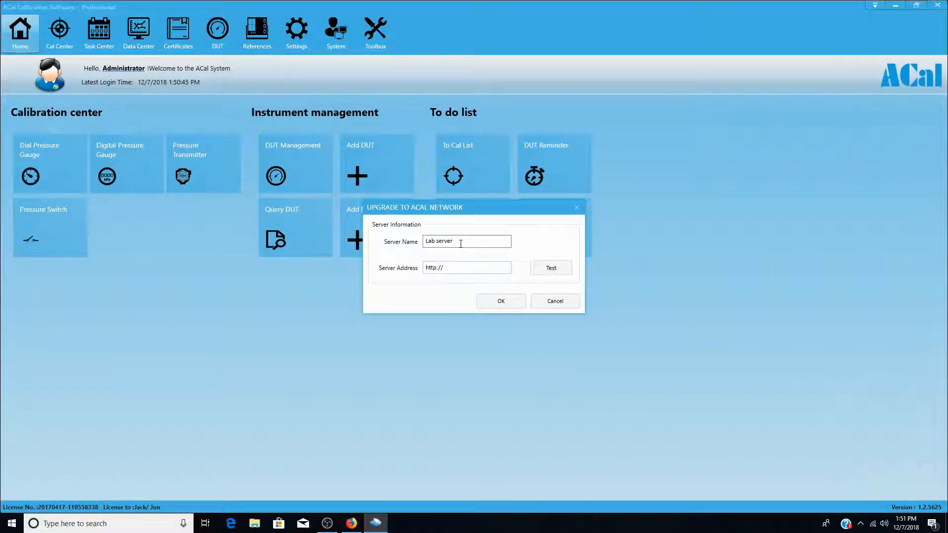
{"action": "left_click_drag", "start_coordinate": [511, 241], "coordinate": [401, 247]}
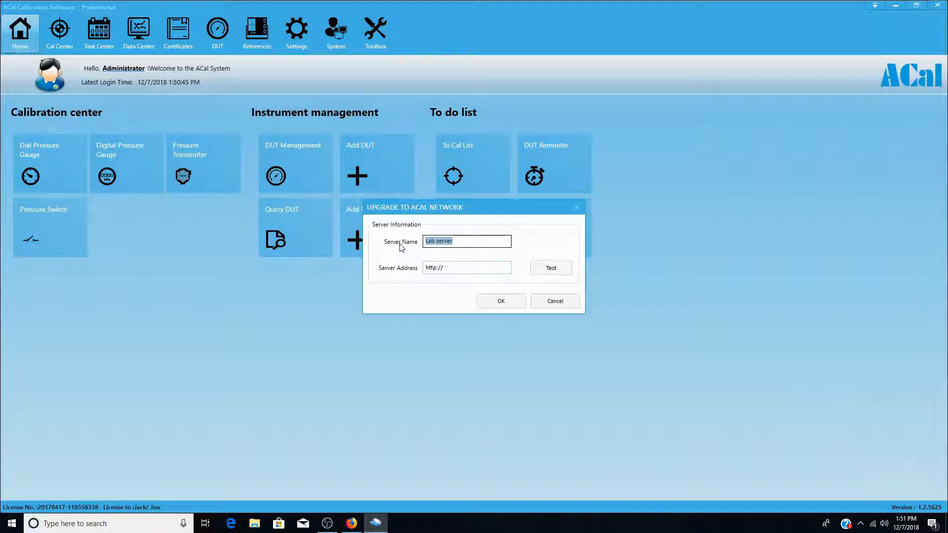
{"action": "type", "text": "My Additel"}
{"action": "key", "text": "BackSpace"}
{"action": "key", "text": "BackSpace"}
{"action": "key", "text": "BackSpace"}
{"action": "key", "text": "BackSpace"}
{"action": "key", "text": "BackSpace"}
{"action": "type", "text": "DT Lab"}
{"action": "key", "text": "BackSpace"}
{"action": "key", "text": "BackSpace"}
{"action": "key", "text": "BackSpace"}
{"action": "type", "text": "Server"}
{"action": "left_click", "coordinate": [460, 269]}
{"action": "type", "text": "192.,1"}
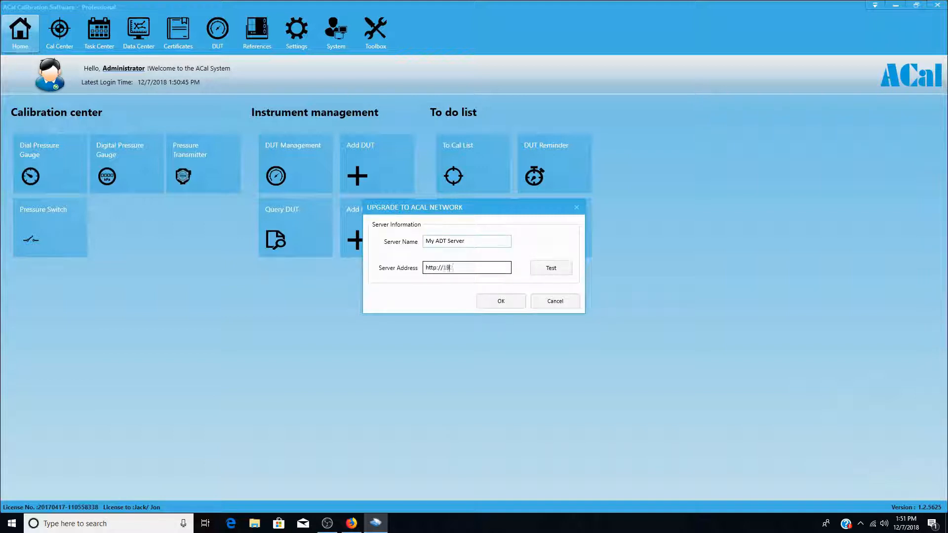
{"action": "key", "text": "BackSpace"}
{"action": "key", "text": "BackSpace"}
{"action": "type", "text": "168.7.7:8500"}
{"action": "left_click", "coordinate": [562, 270]}
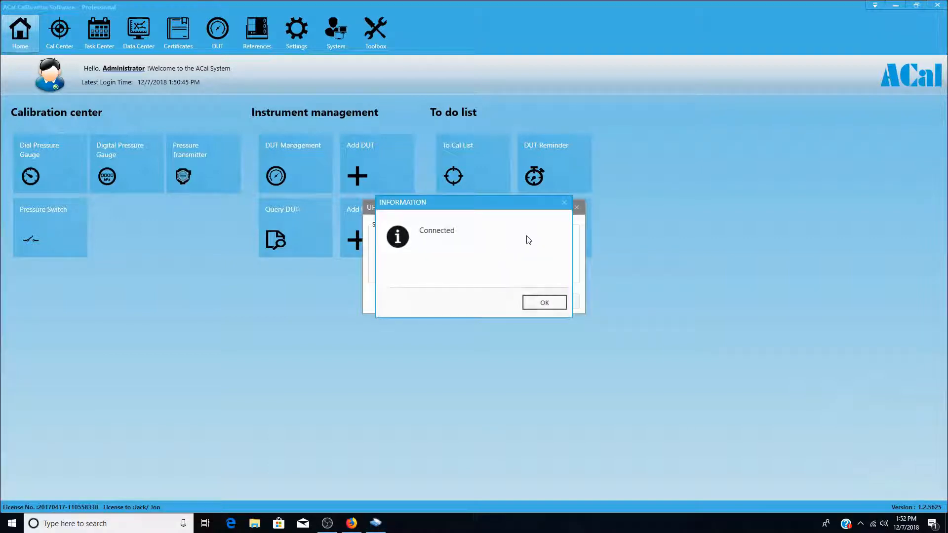
{"action": "left_click", "coordinate": [543, 301]}
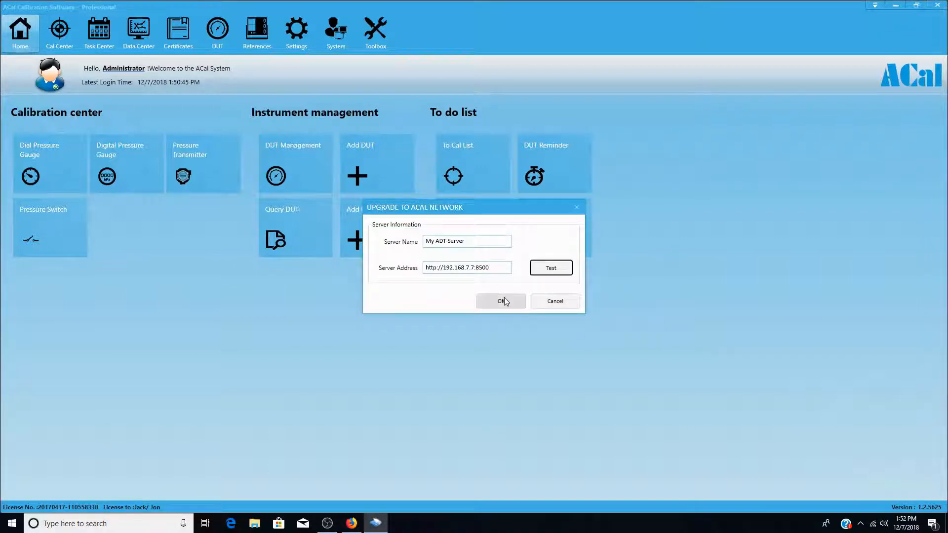
{"action": "left_click", "coordinate": [504, 300]}
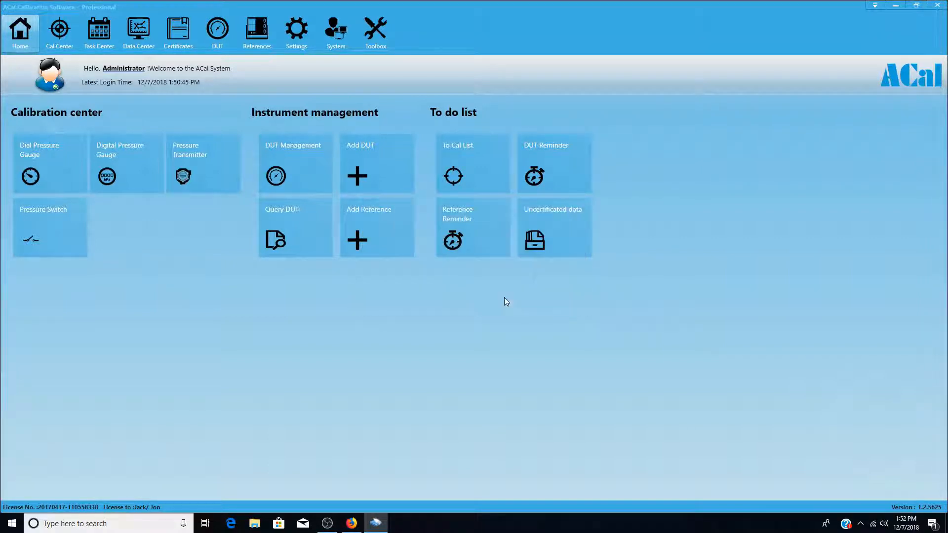
{"action": "left_click", "coordinate": [509, 298]}
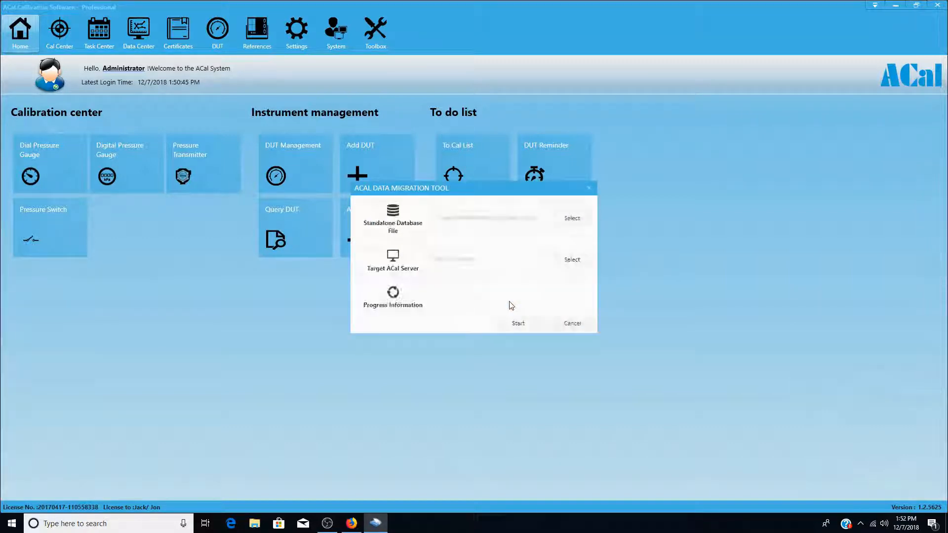